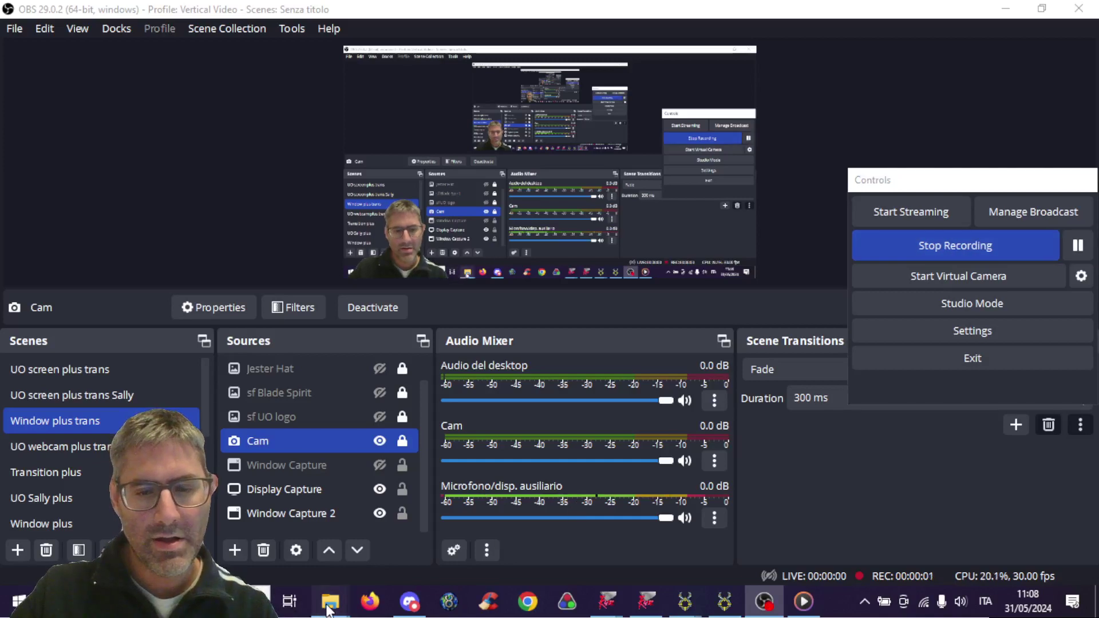
# - Bring up the Razor installation folder and open the Razor application's context menu
pyautogui.click(330, 523)
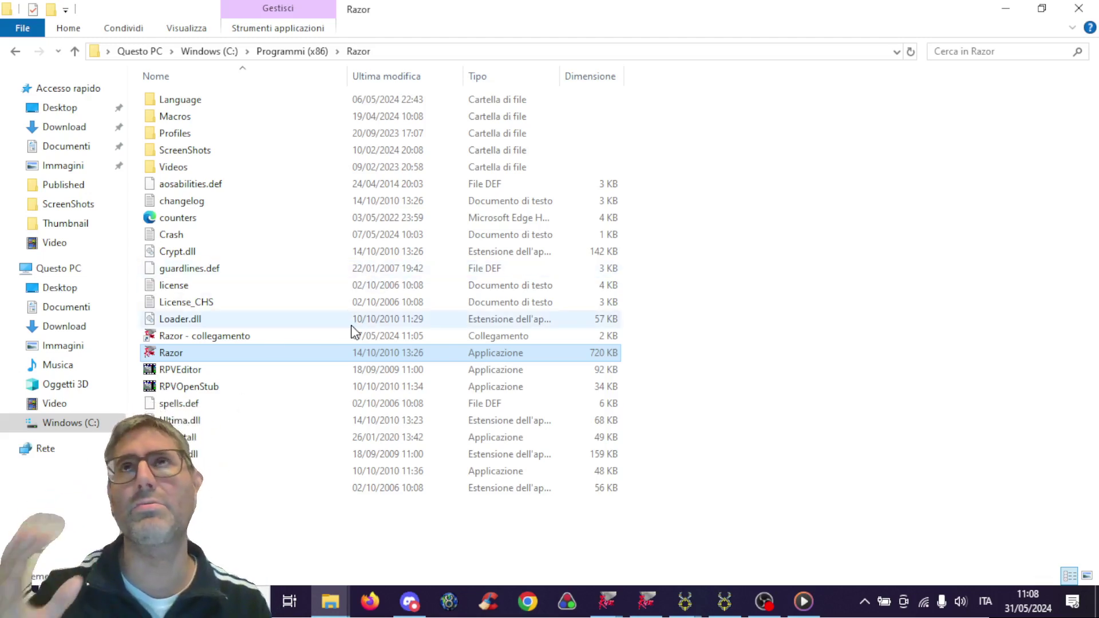
pyautogui.rightClick(182, 360)
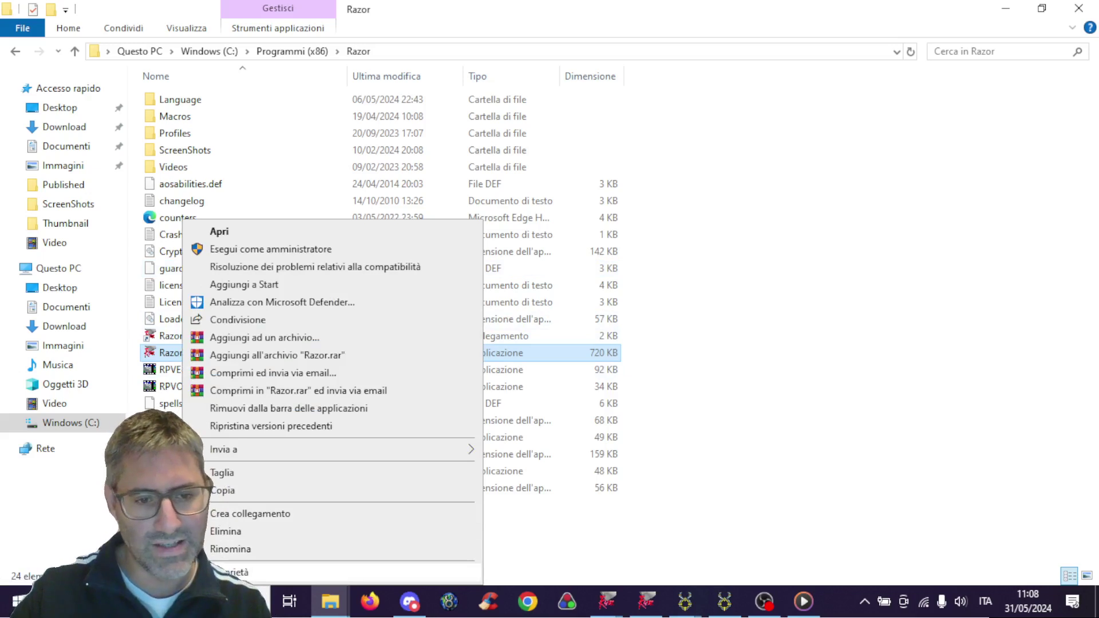
# - Confirm Razor's compatibility mode is Windows XP (Service Pack 3), then cancel the properties
pyautogui.click(237, 572)
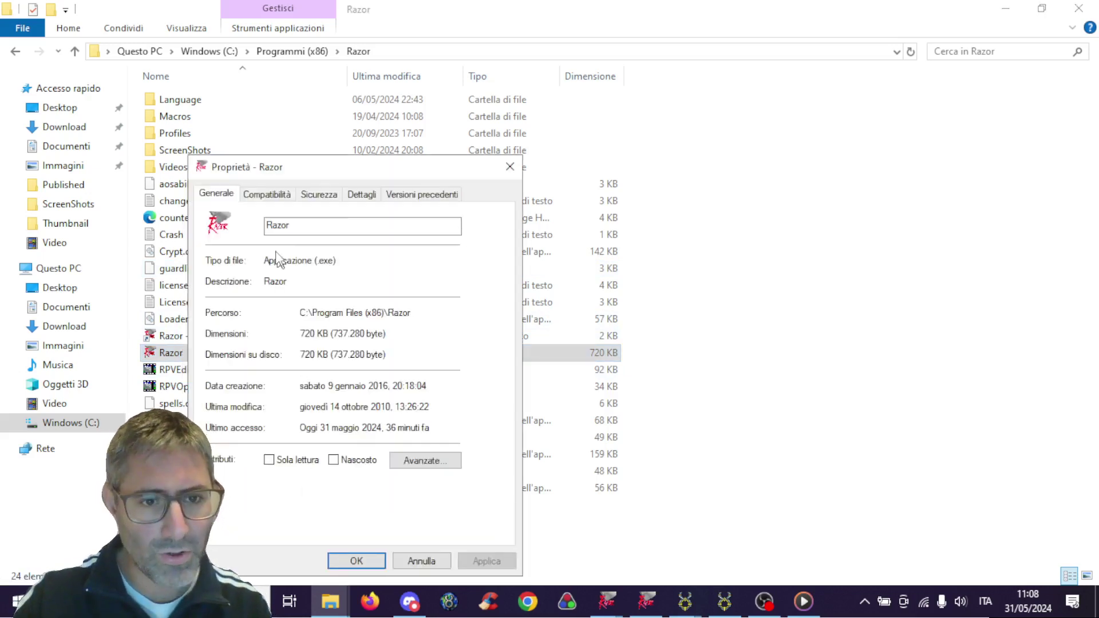
pyautogui.click(267, 194)
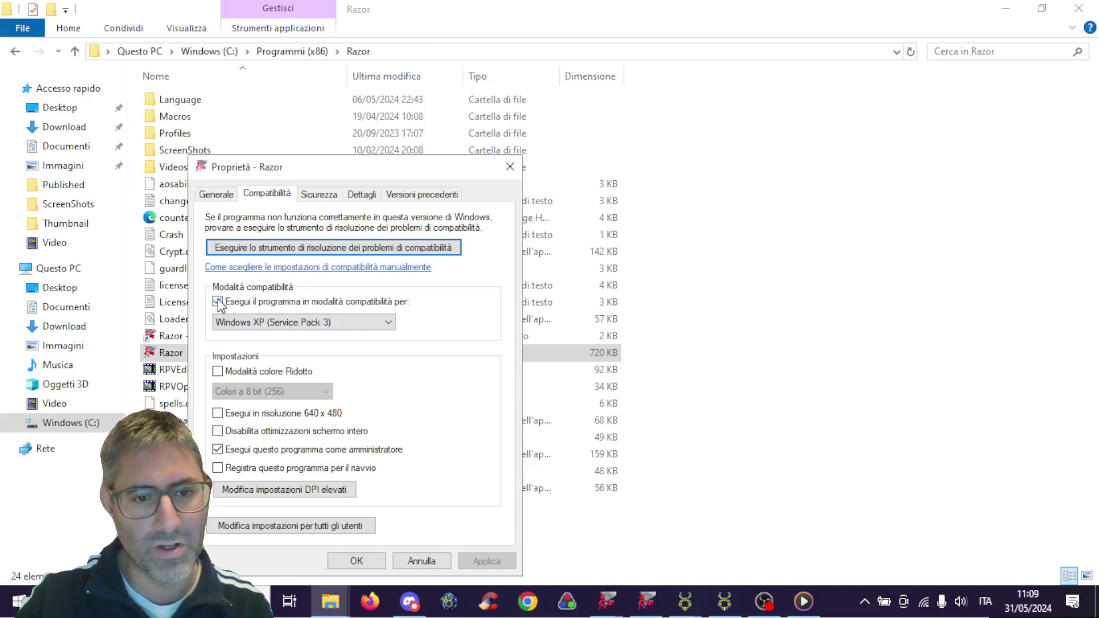
pyautogui.click(218, 302)
pyautogui.click(218, 302)
pyautogui.click(265, 323)
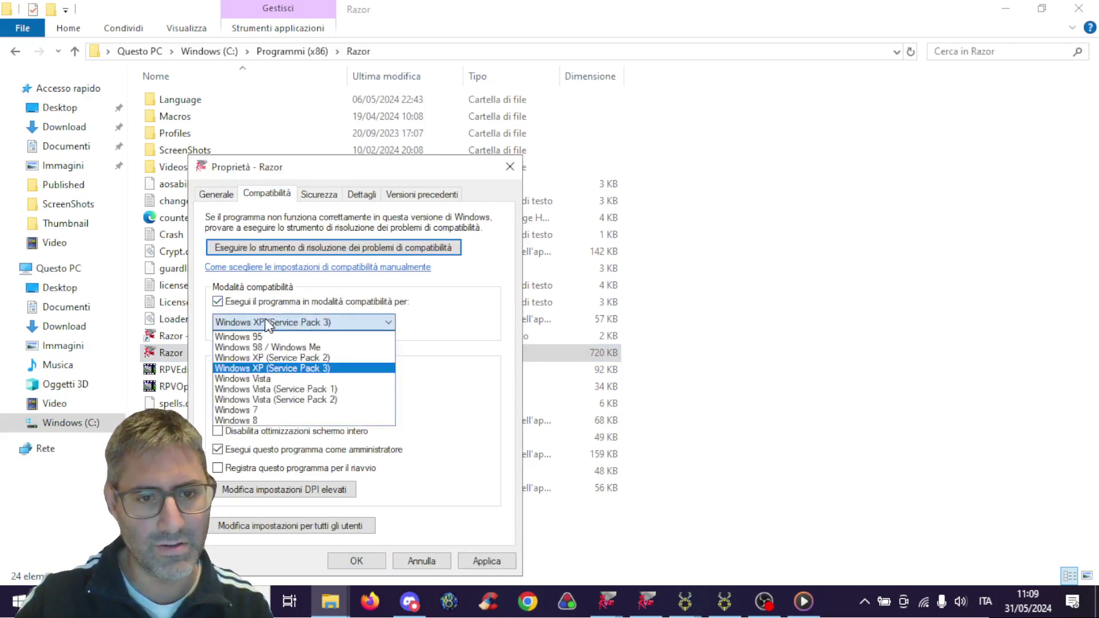
pyautogui.click(312, 369)
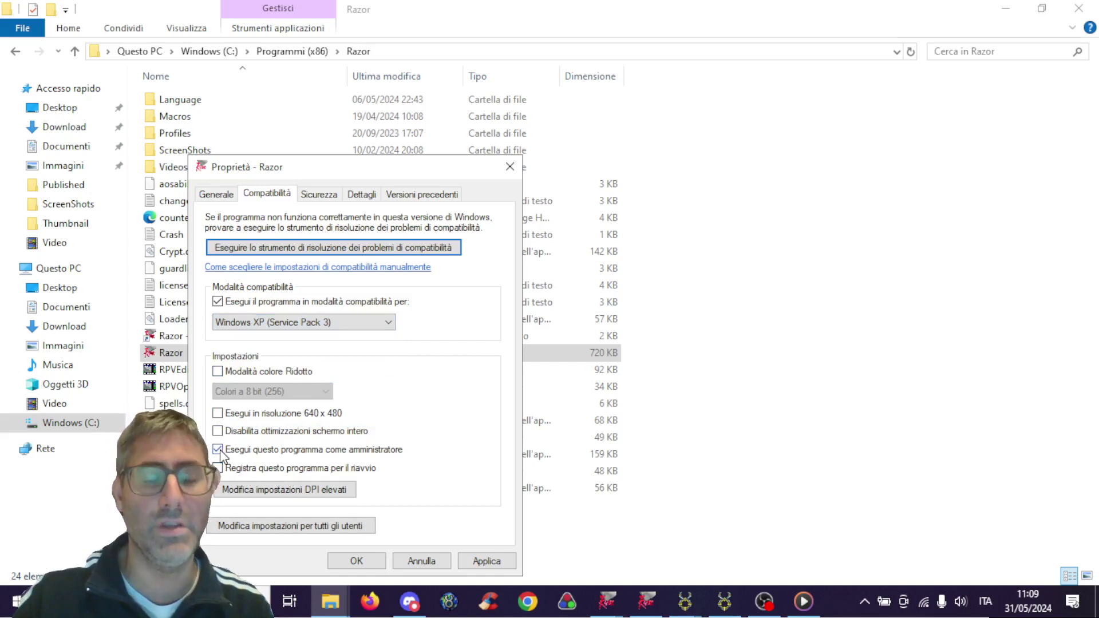
pyautogui.click(413, 564)
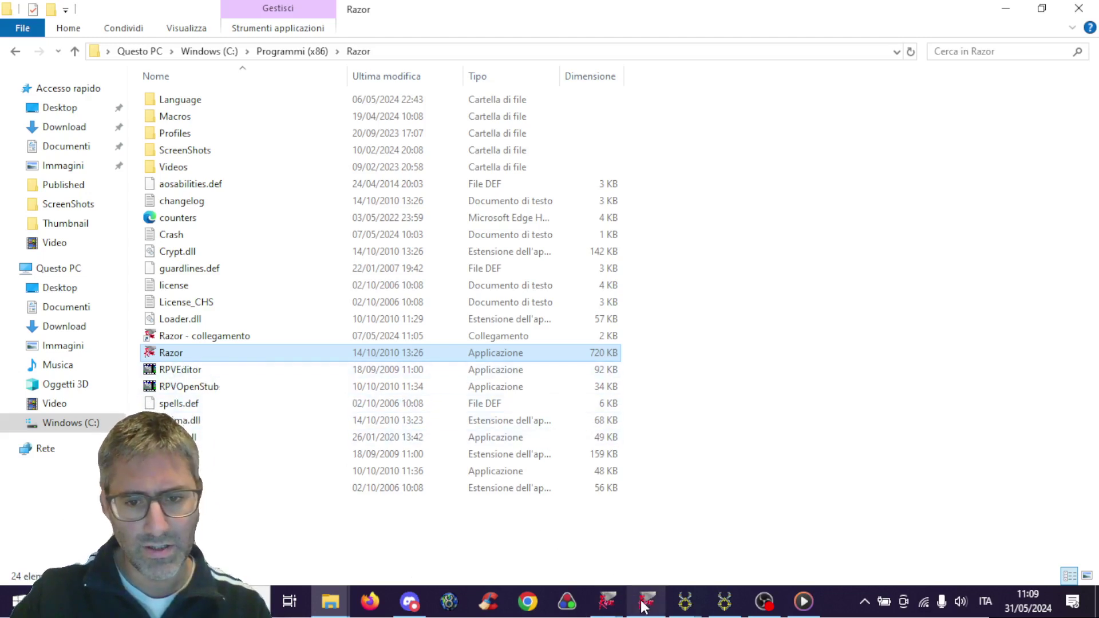
# - In Welcome to Razor!, set the server to login.uosecondage.com, clearing the stray typed text
pyautogui.moveTo(607, 603)
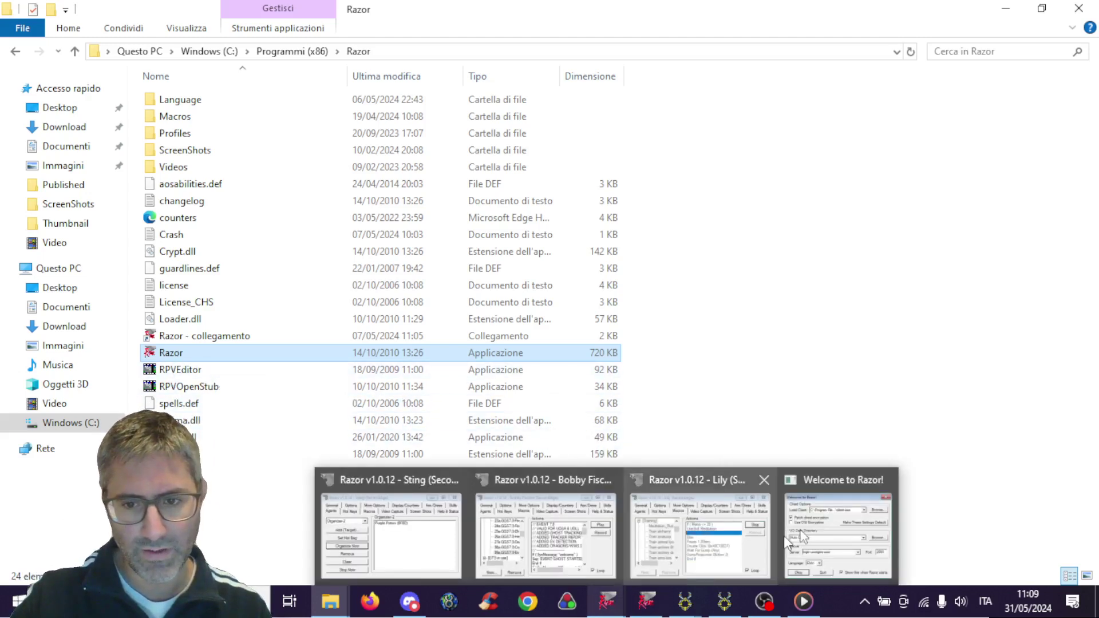
pyautogui.click(839, 507)
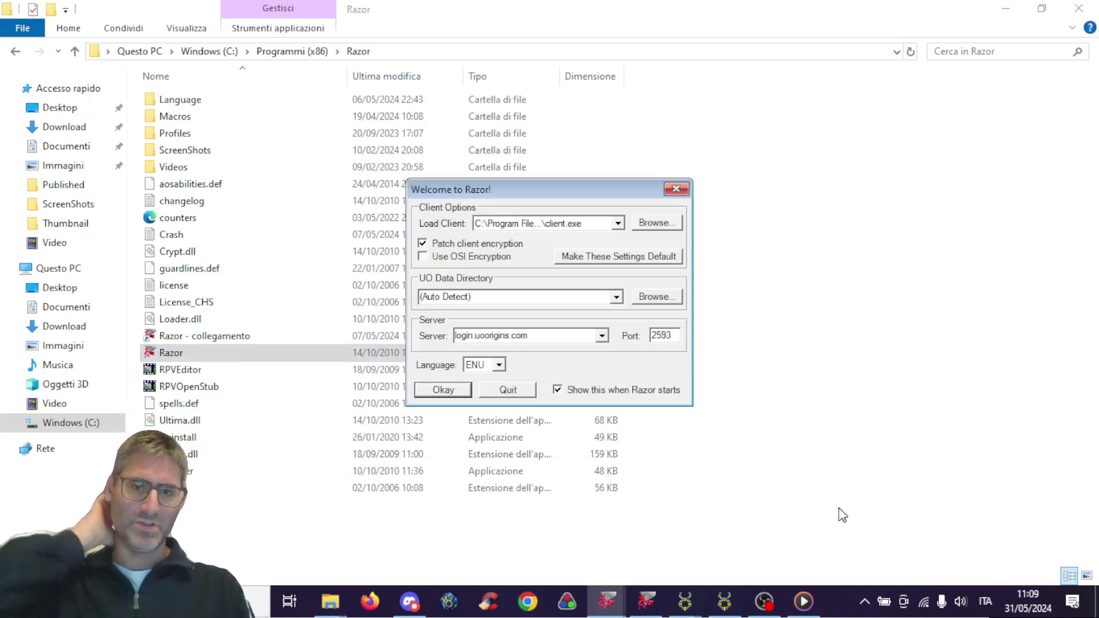
pyautogui.click(600, 337)
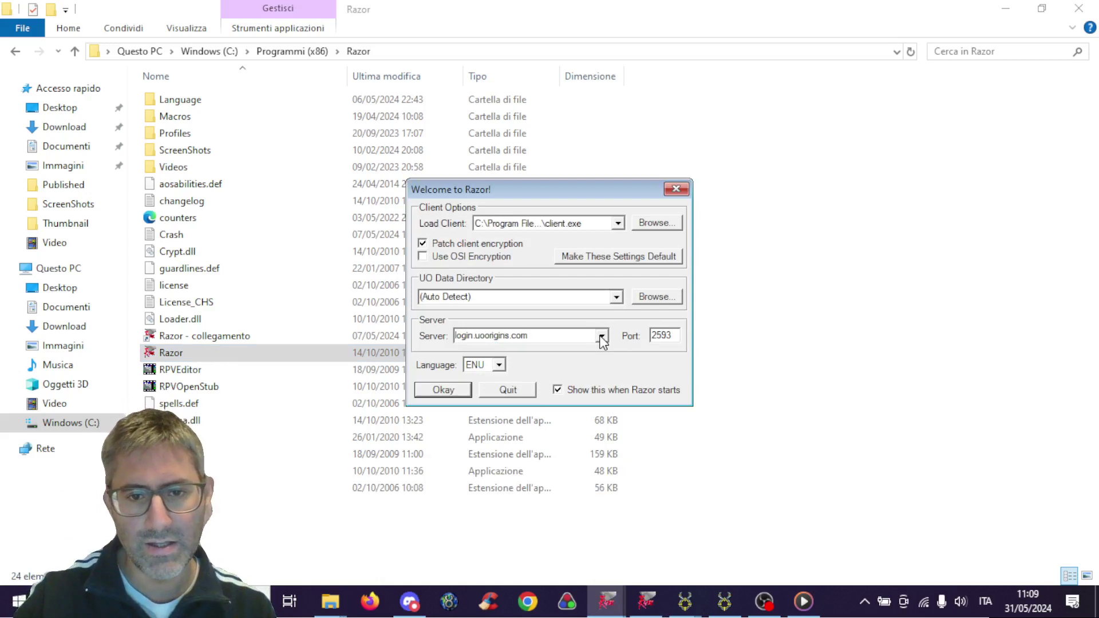
pyautogui.click(559, 336)
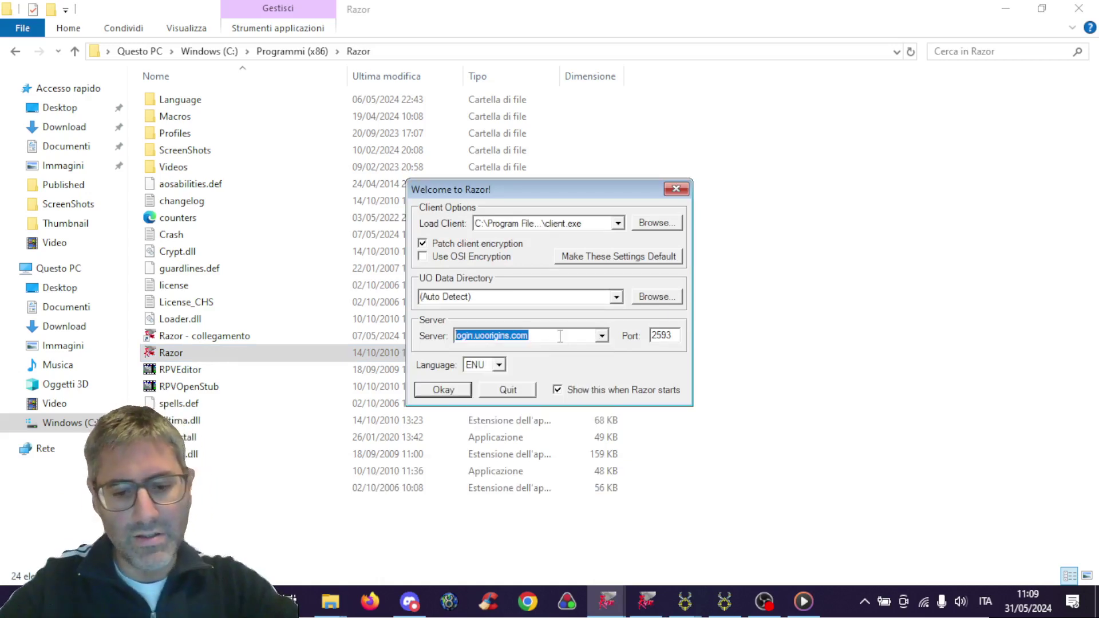
pyautogui.write('ahahahah')
pyautogui.press('BackSpace')
pyautogui.press('BackSpace')
pyautogui.press('BackSpace')
pyautogui.press('BackSpace')
pyautogui.press('BackSpace')
pyautogui.press('BackSpace')
pyautogui.press('BackSpace')
pyautogui.press('BackSpace')
pyautogui.click(602, 335)
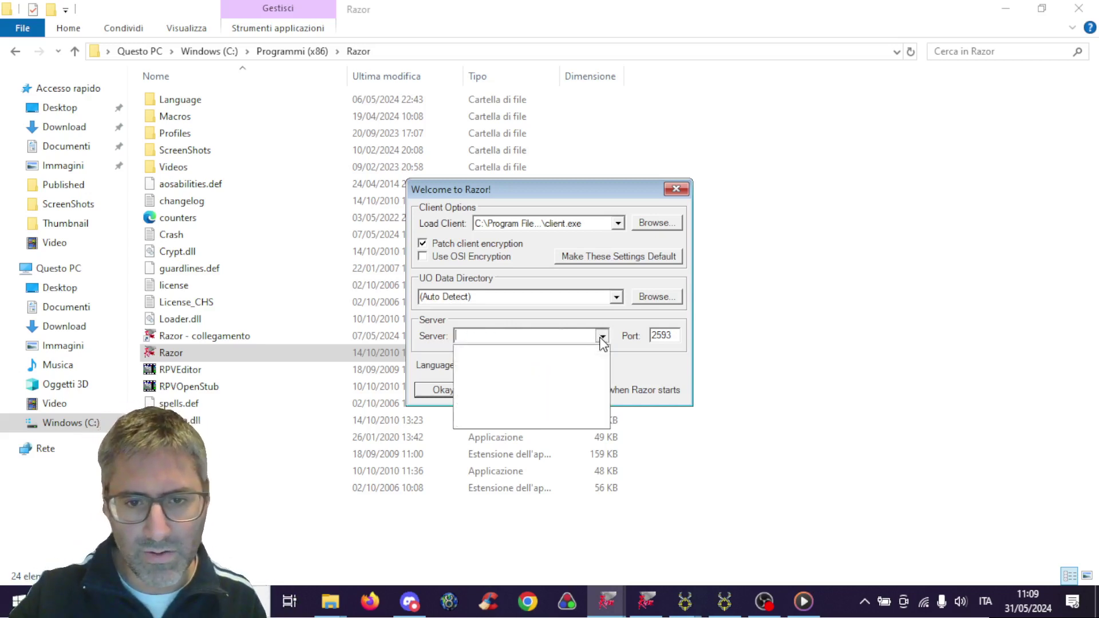
pyautogui.click(525, 370)
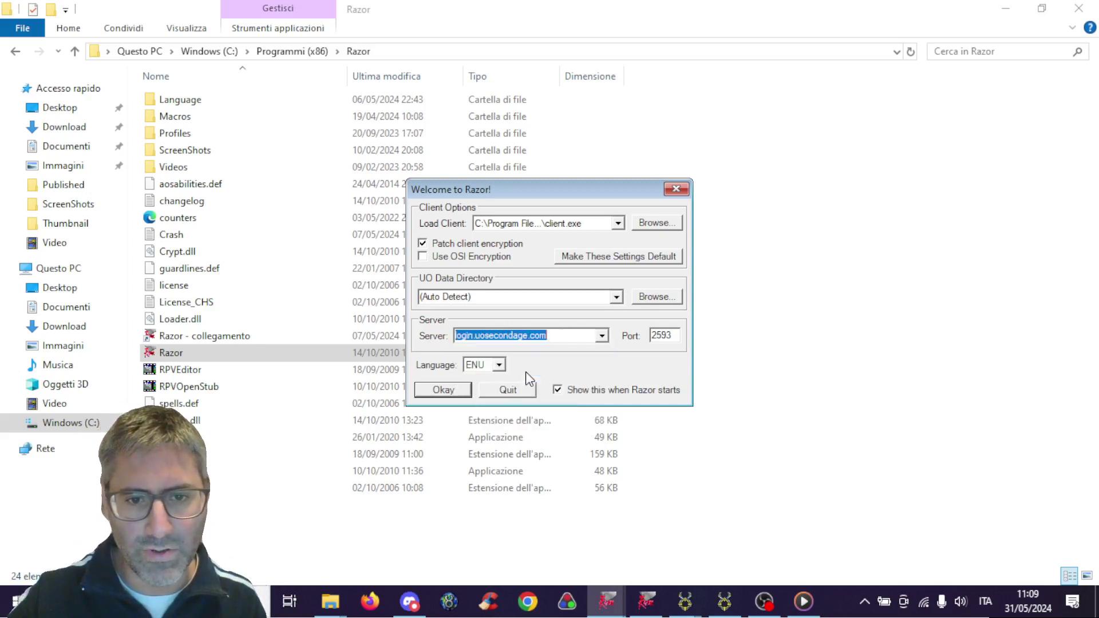
# - Choose the installed client.exe as the client to load
pyautogui.click(618, 223)
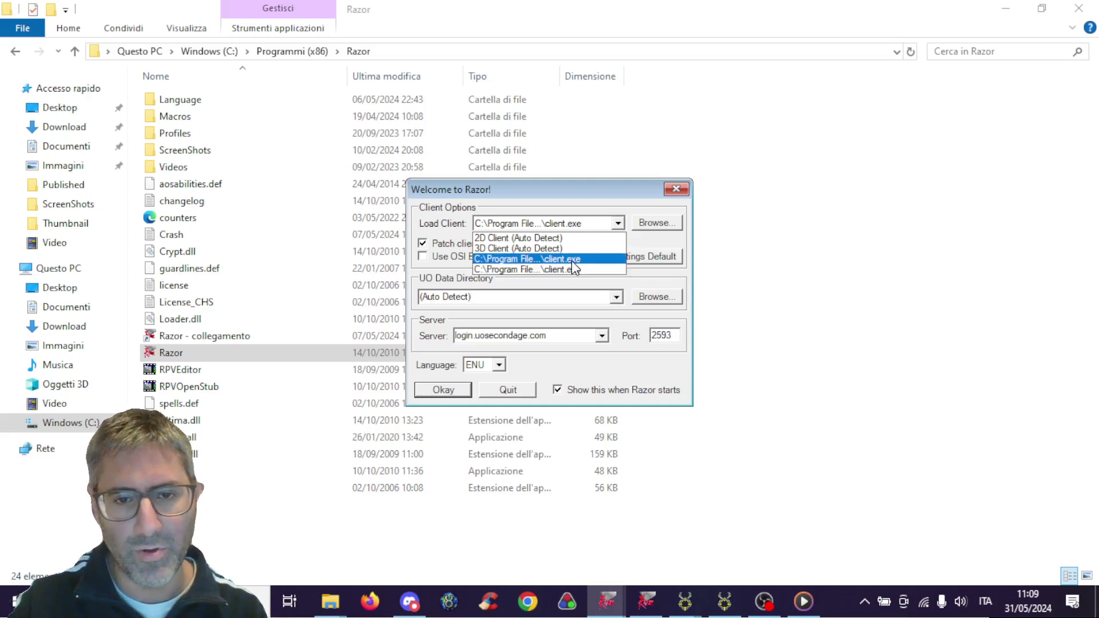
pyautogui.click(572, 260)
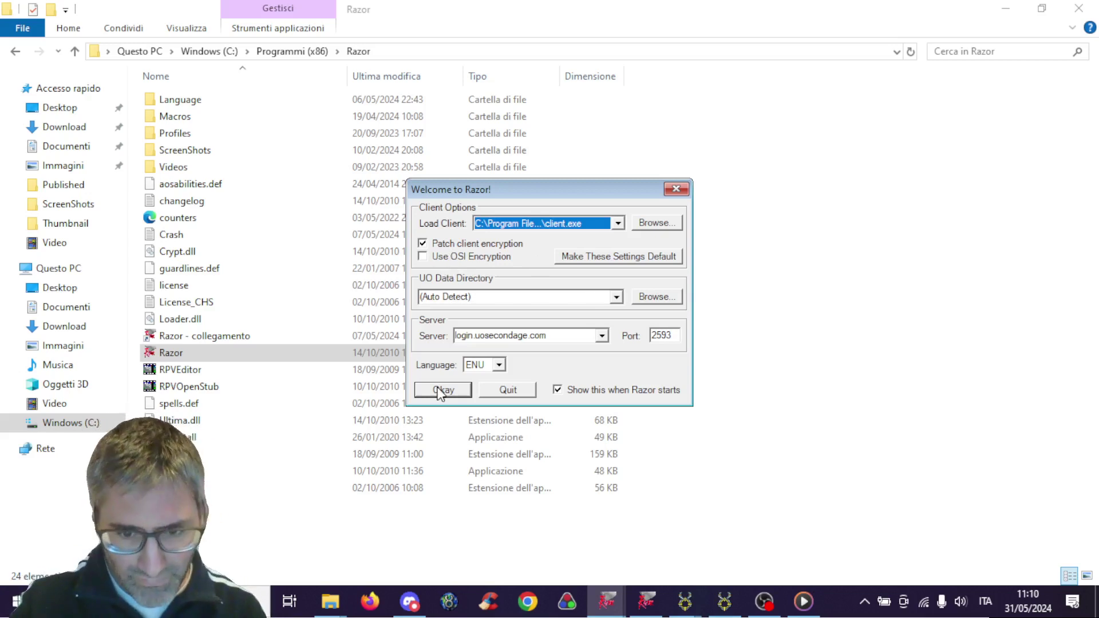
pyautogui.moveTo(608, 605)
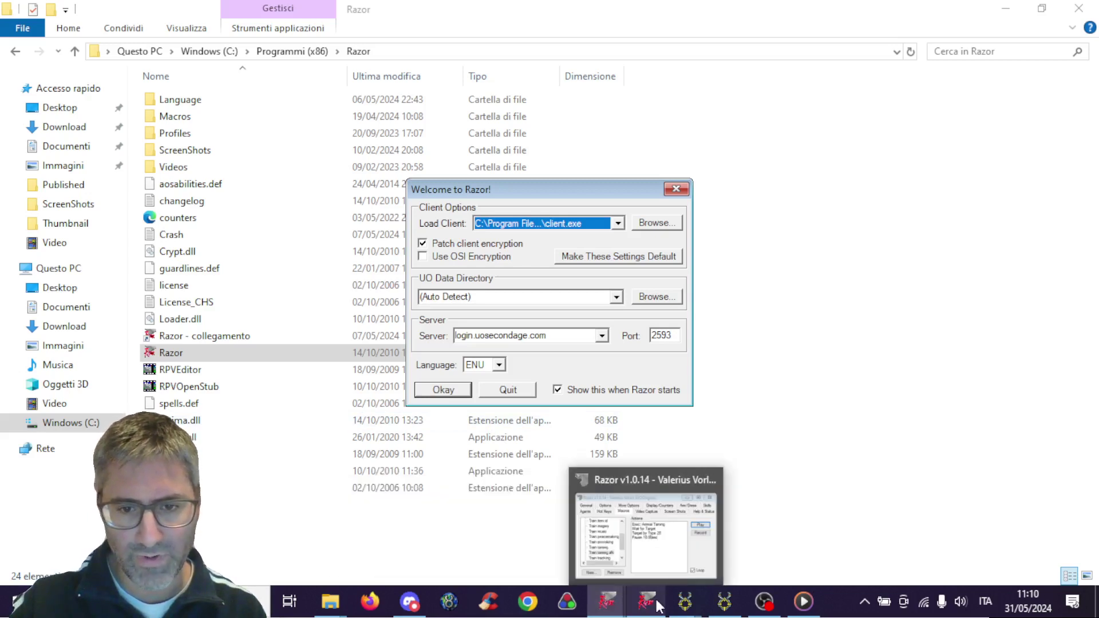
# - Bring Razor's main window forward, pause the screen recording, and show the General settings
pyautogui.click(633, 513)
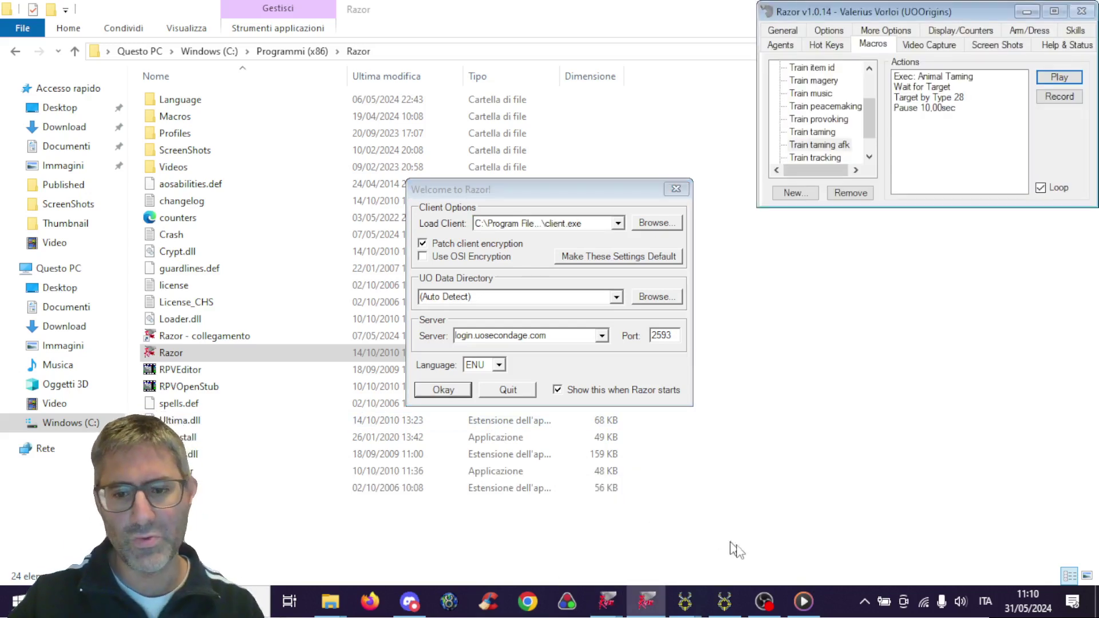
pyautogui.click(770, 601)
pyautogui.click(1077, 245)
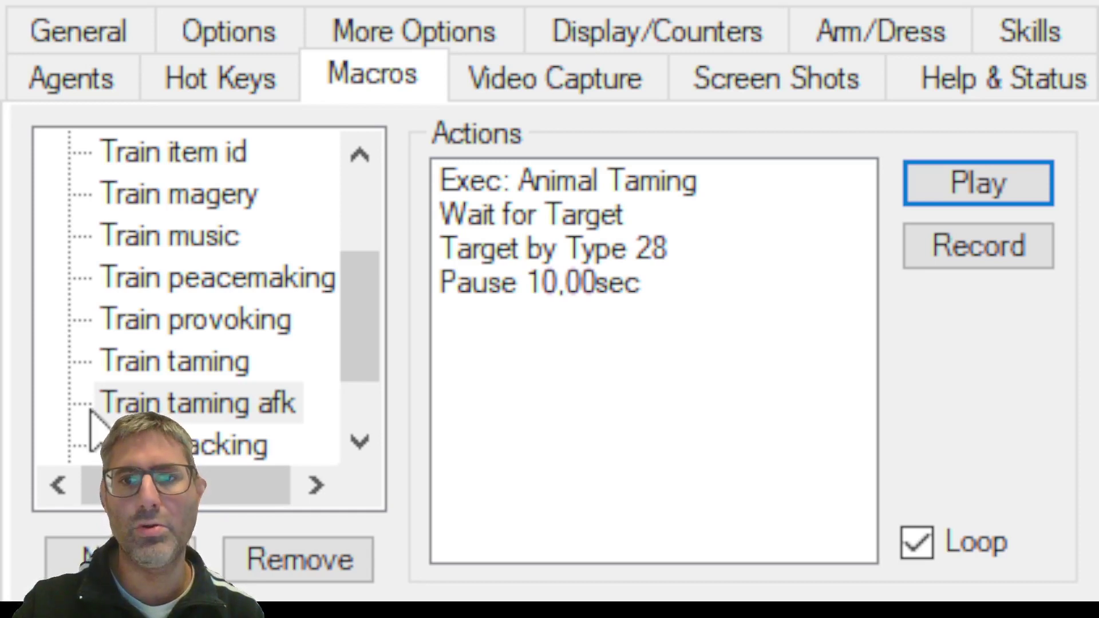
pyautogui.click(89, 43)
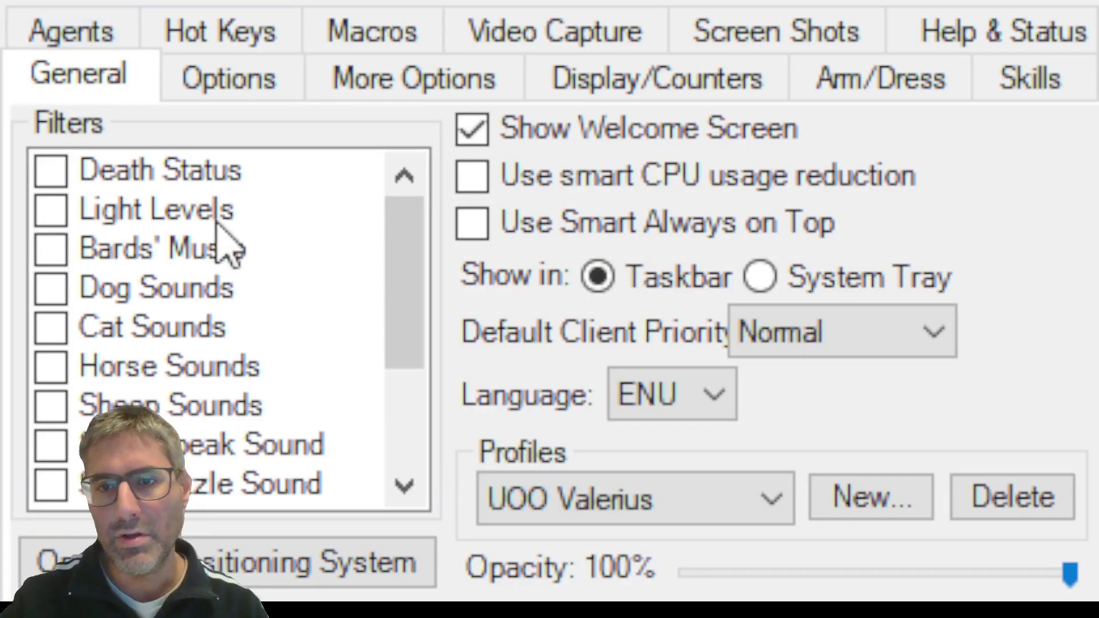
pyautogui.moveTo(400, 262); pyautogui.dragTo(405, 233)
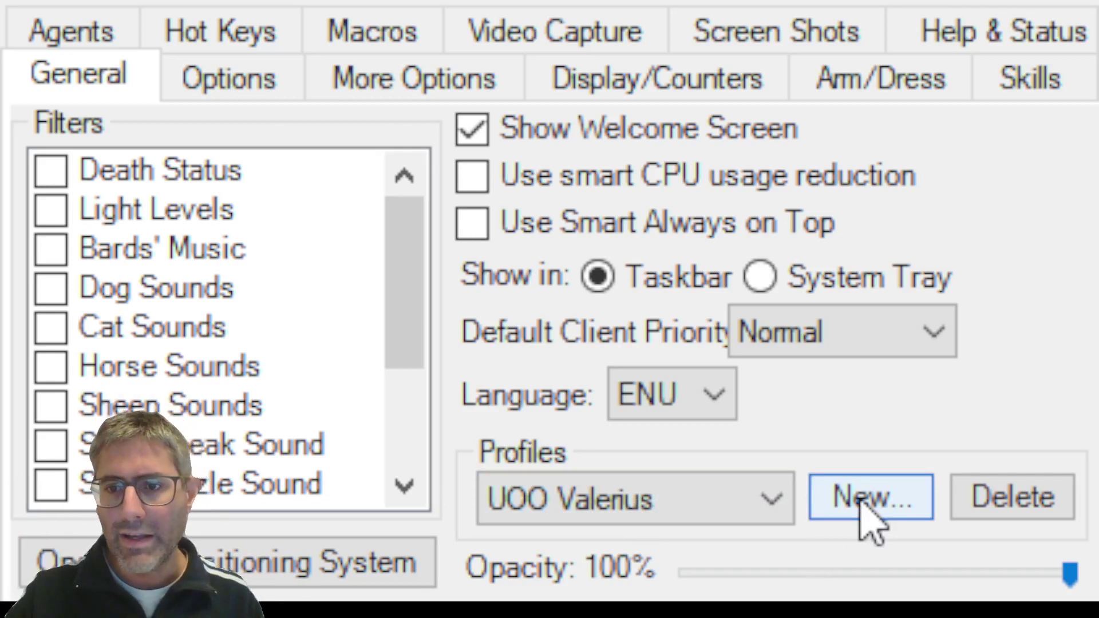
# - Show the Options page, where Use Pre-AOS status window is ticked
pyautogui.click(263, 87)
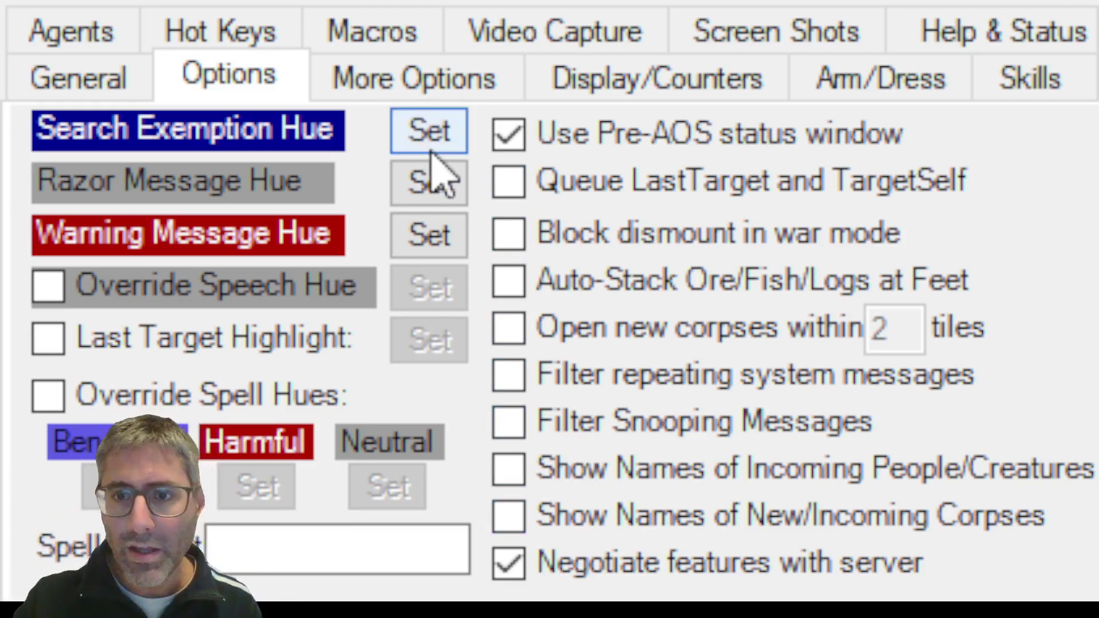
# - Show the More Options page with 1000 ms object delay and 10-tile range check
pyautogui.click(407, 92)
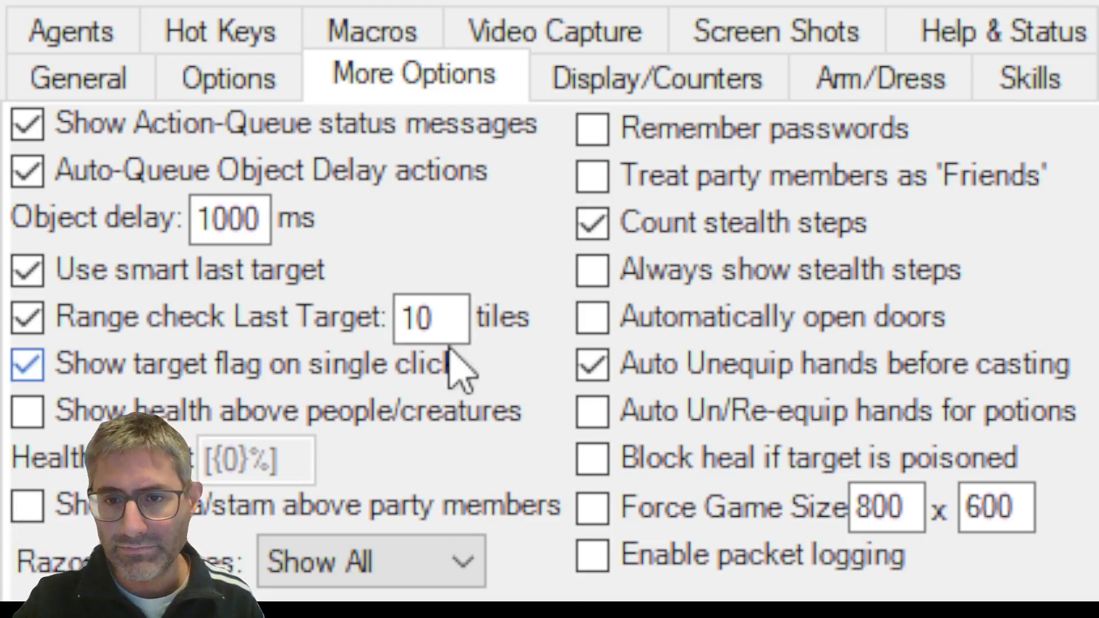
pyautogui.click(28, 412)
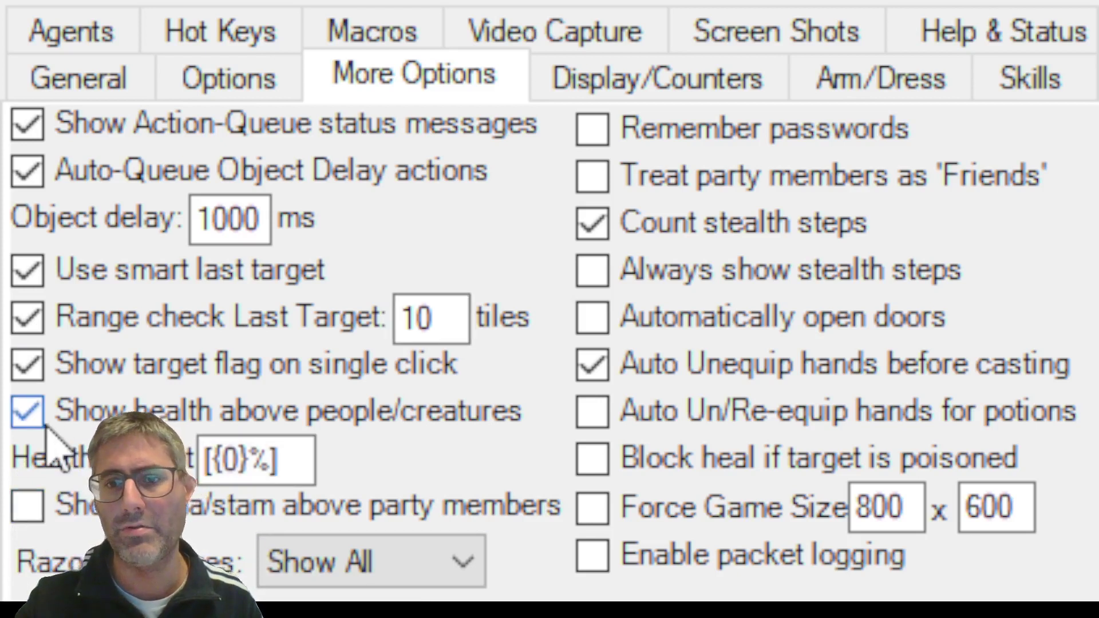
pyautogui.click(46, 427)
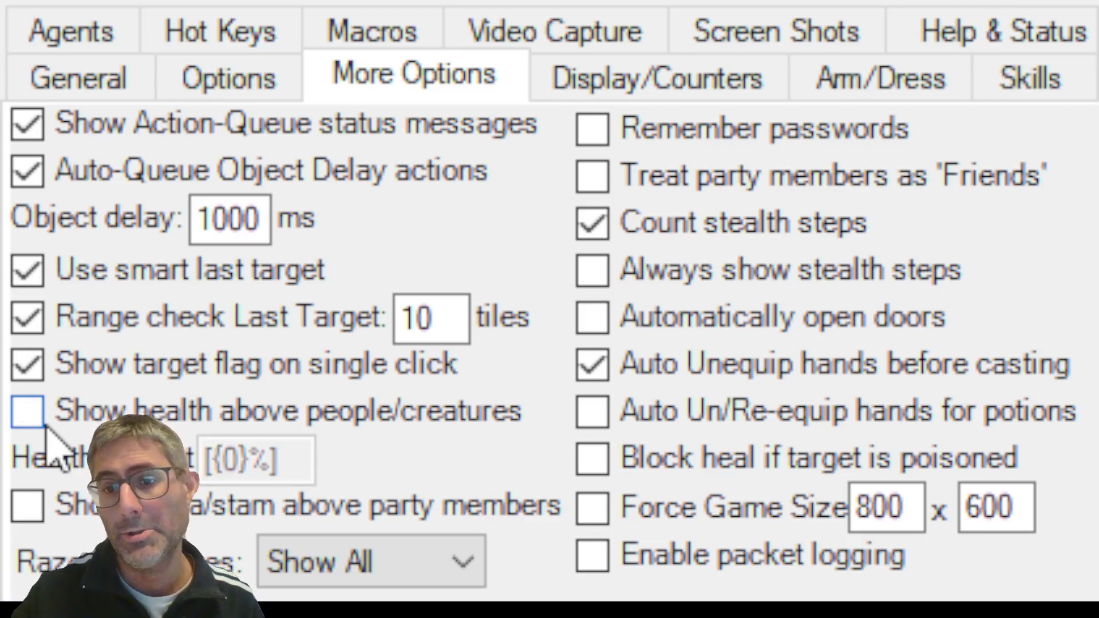